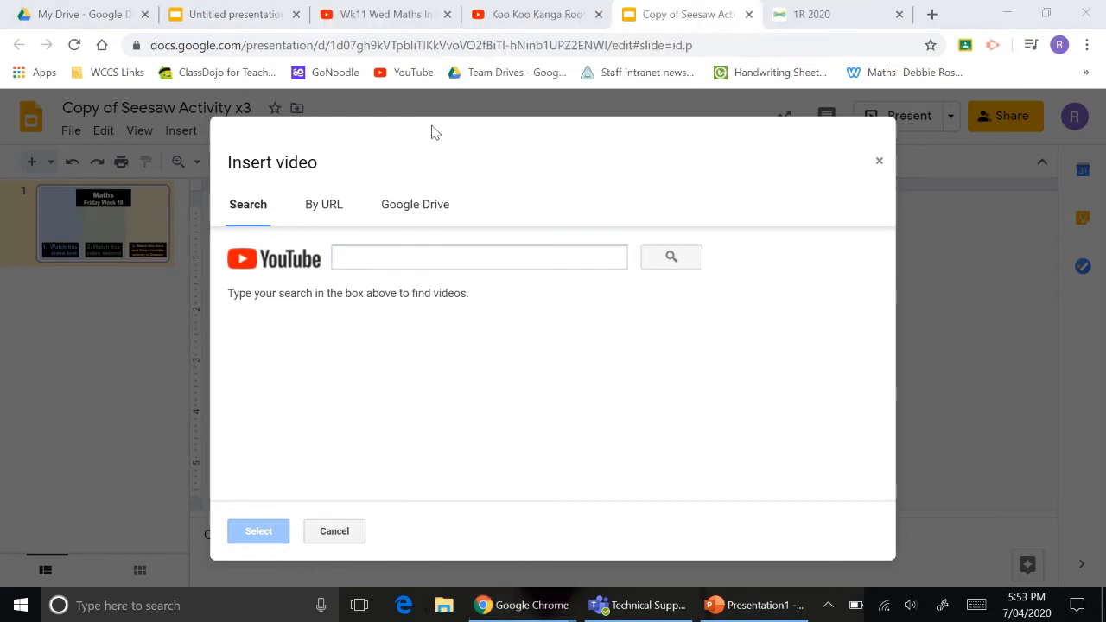
# Copy the link of the open "Koo Koo Kanga Roo - Skip Counting" YouTube video and insert that video into the Maths slide.
pyautogui.click(519, 13)
pyautogui.click(309, 48)
pyautogui.hotkey('ctrl', 'c')
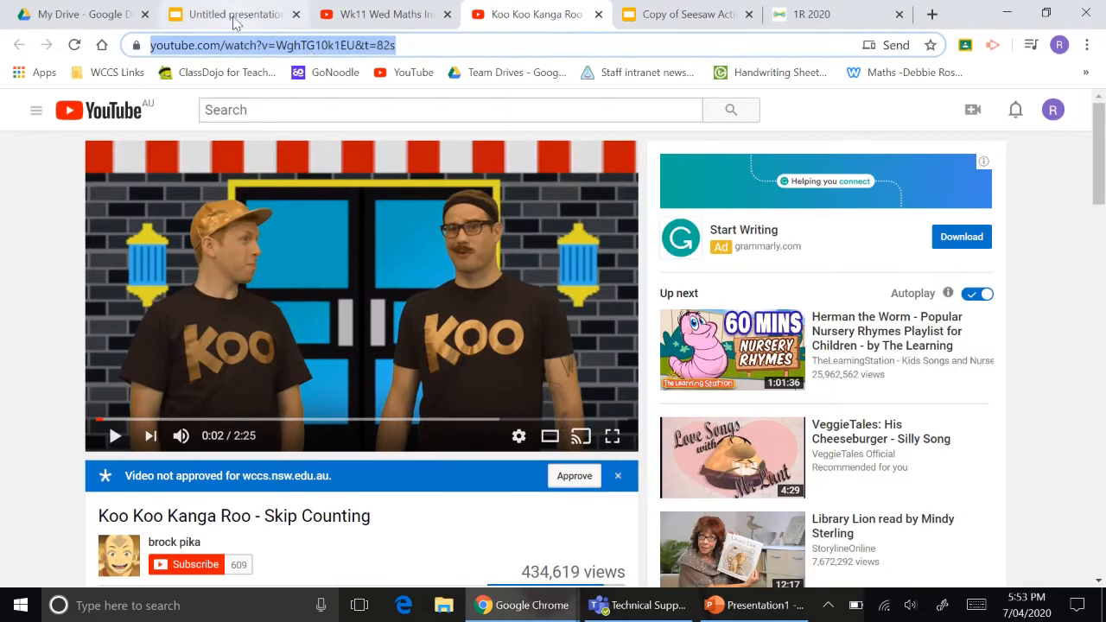
pyautogui.click(659, 13)
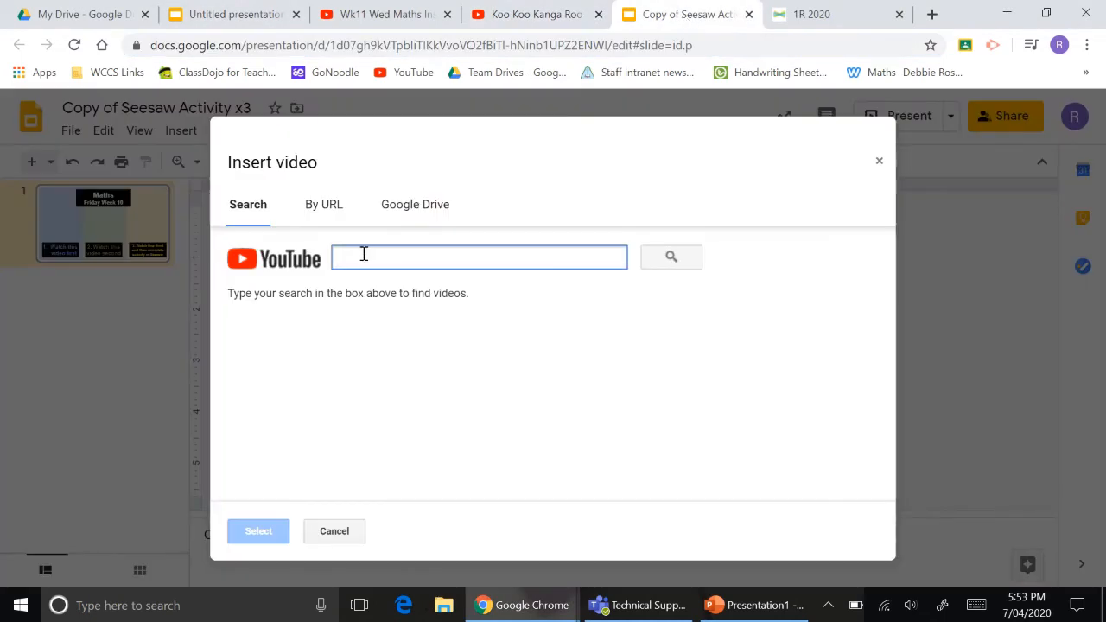
pyautogui.hotkey('ctrl', 'v')
pyautogui.press('Return')
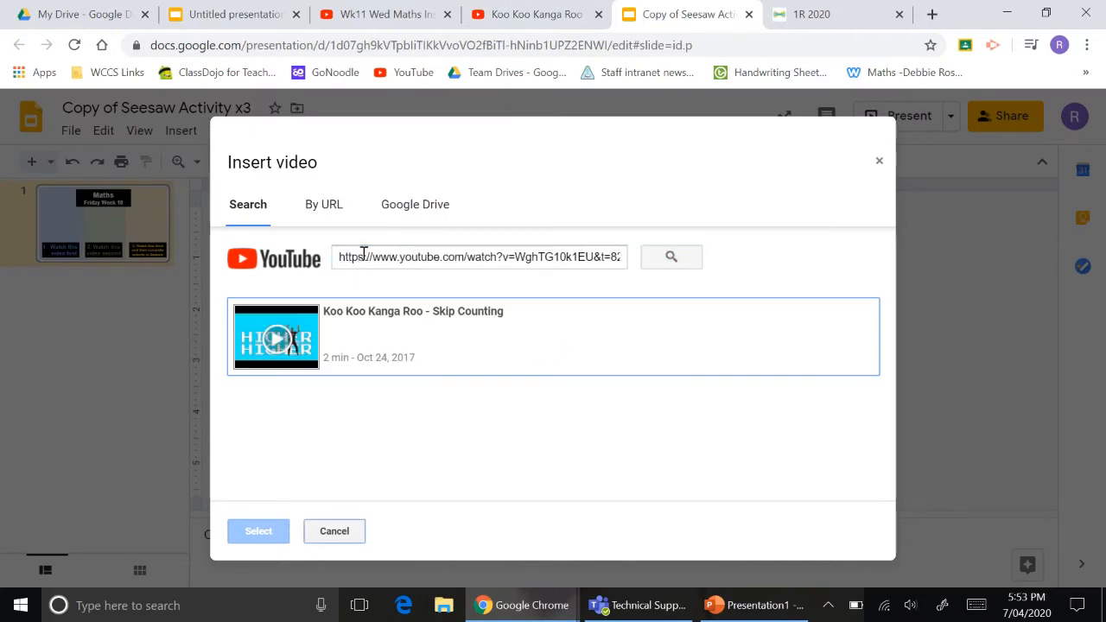
pyautogui.click(388, 349)
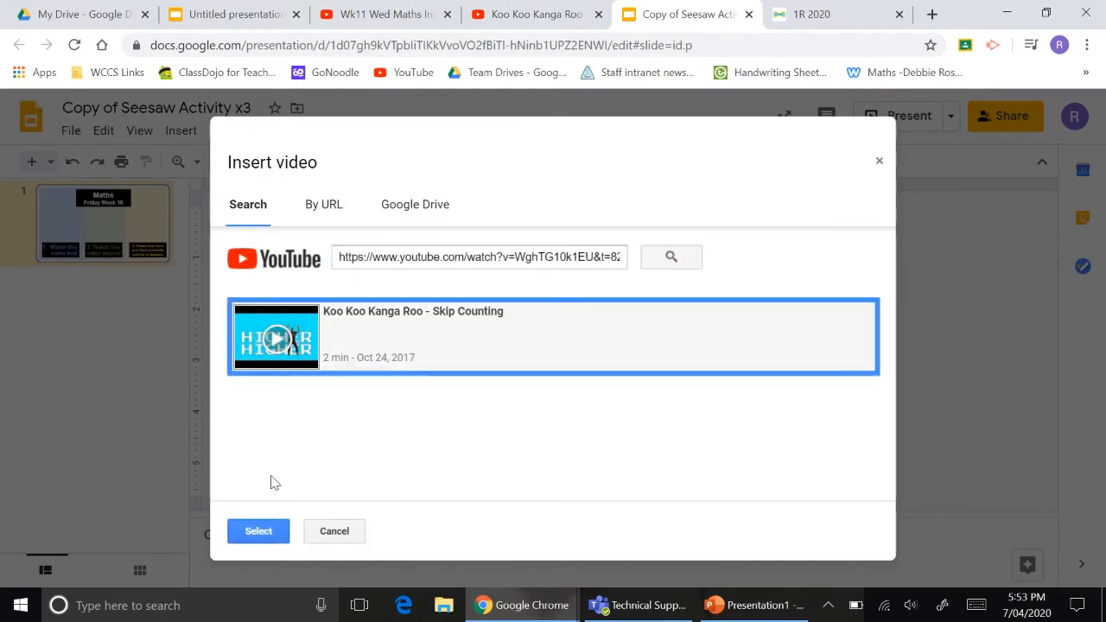
pyautogui.click(258, 531)
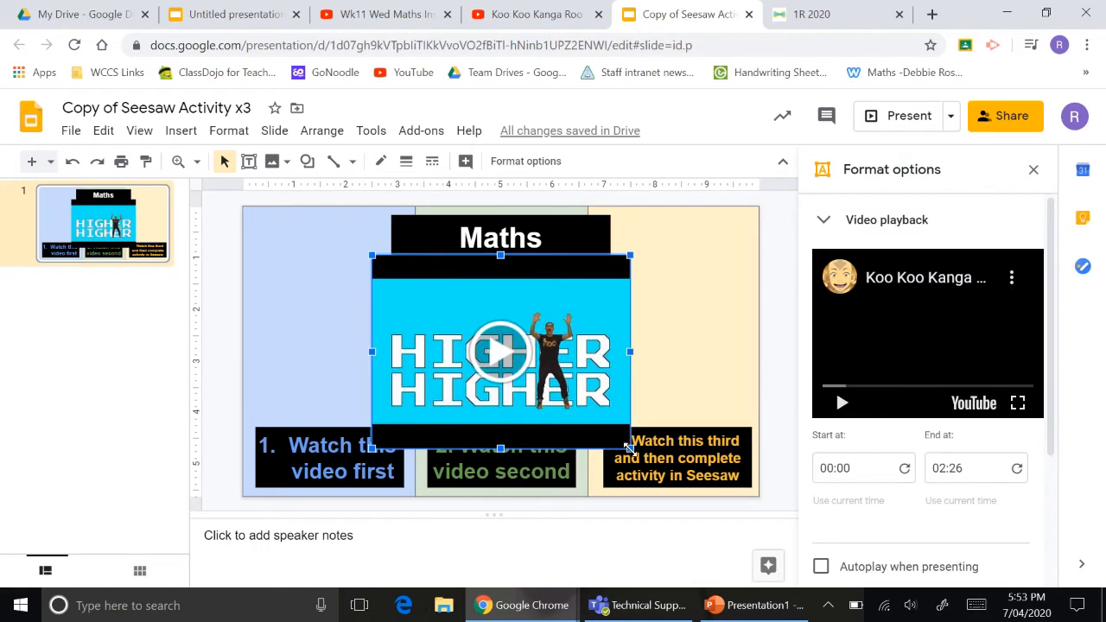
# Shrink the skip counting video to the label's width and place it in the blue column above "Watch this video first".
pyautogui.moveTo(629, 447); pyautogui.dragTo(545, 383)
pyautogui.moveTo(502, 273); pyautogui.dragTo(374, 305)
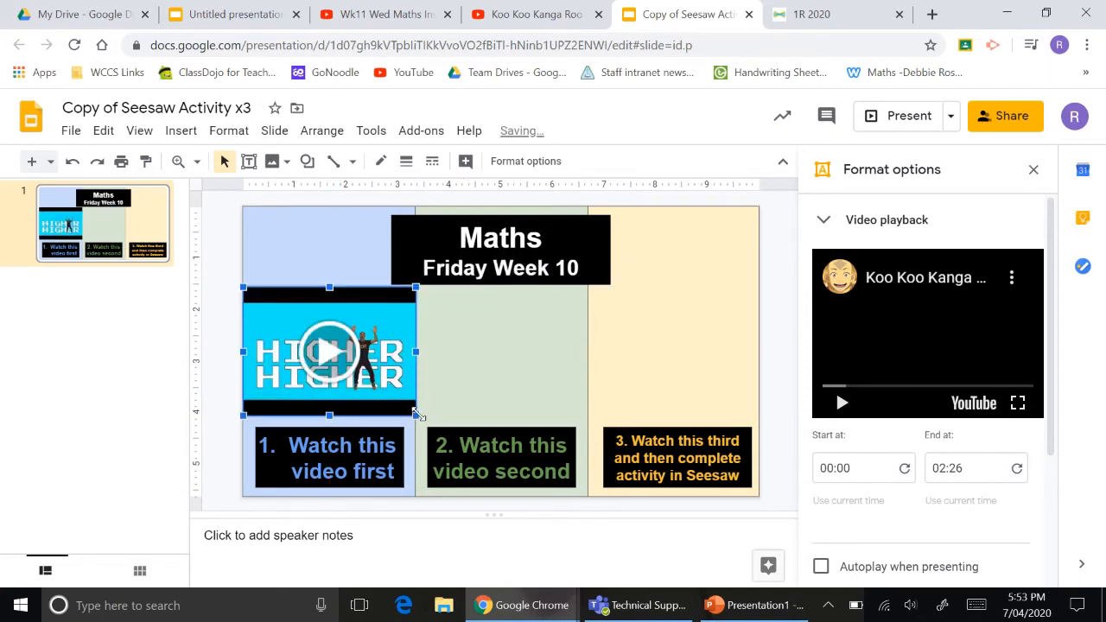
pyautogui.moveTo(416, 415); pyautogui.dragTo(391, 397)
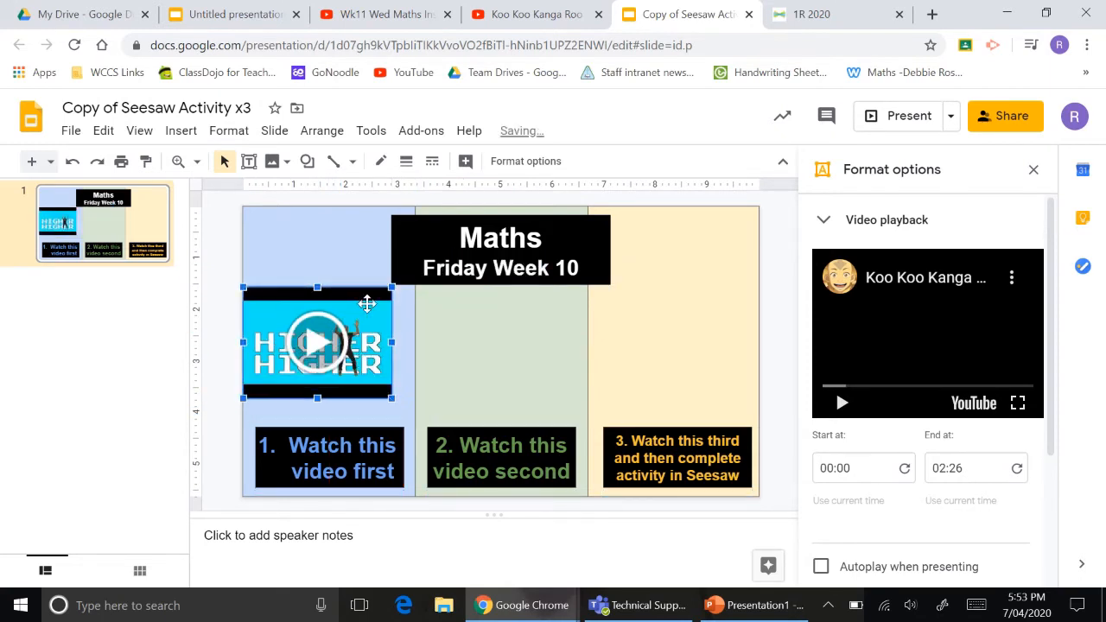
pyautogui.moveTo(367, 305); pyautogui.dragTo(378, 316)
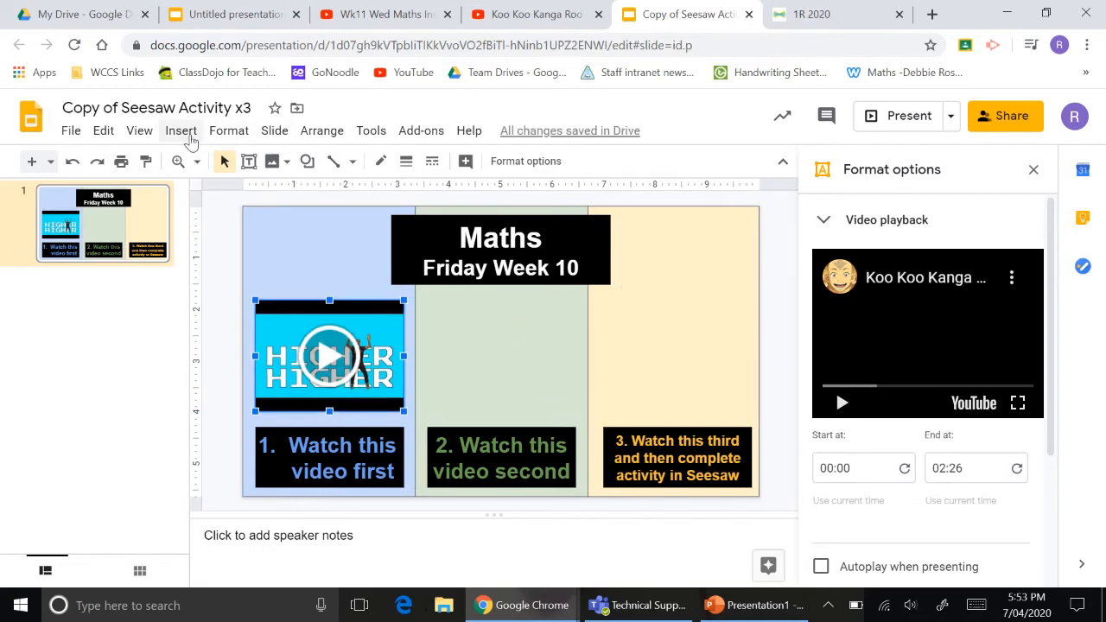
pyautogui.click(328, 231)
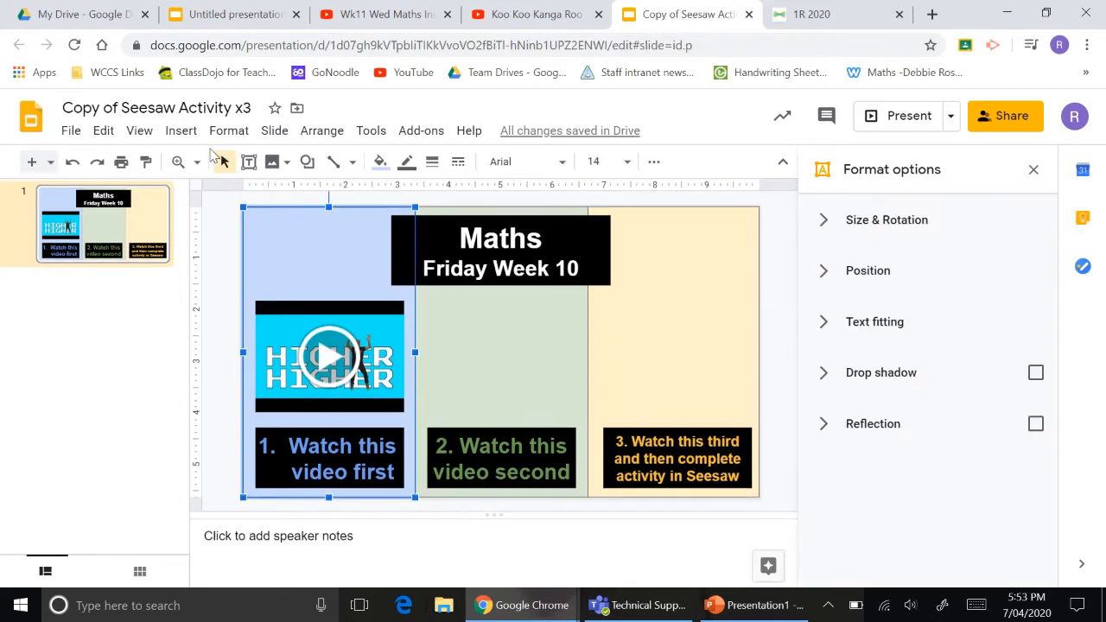
# Search YouTube for "counting bacward jack hartman" and insert the video "Count Backwards By 1s from 100 and Exercise" into the slide.
pyautogui.click(181, 130)
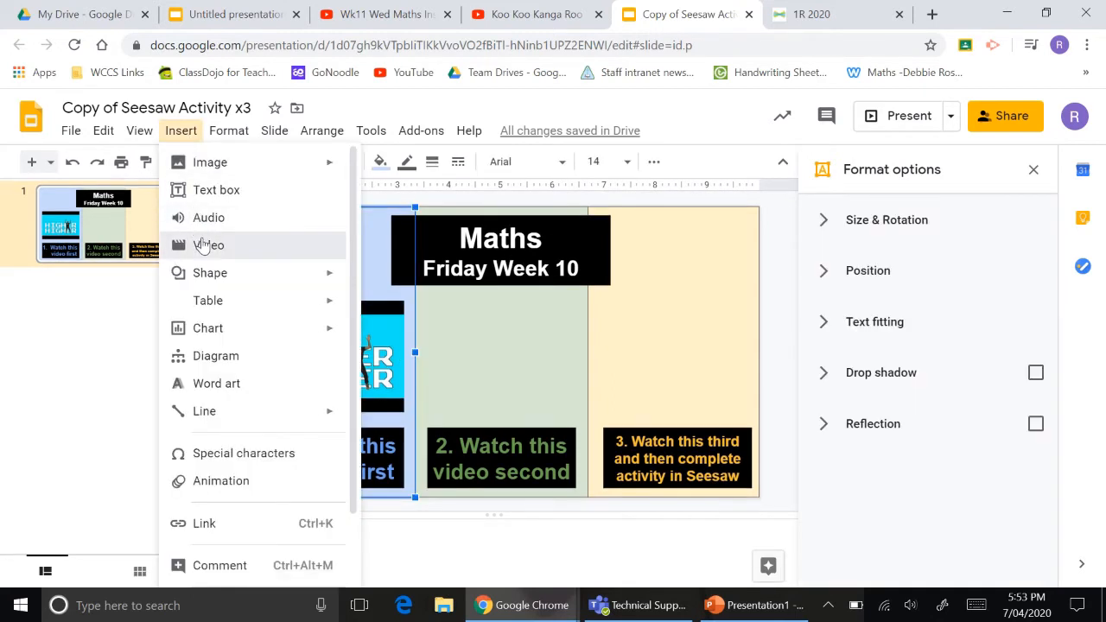
pyautogui.click(204, 245)
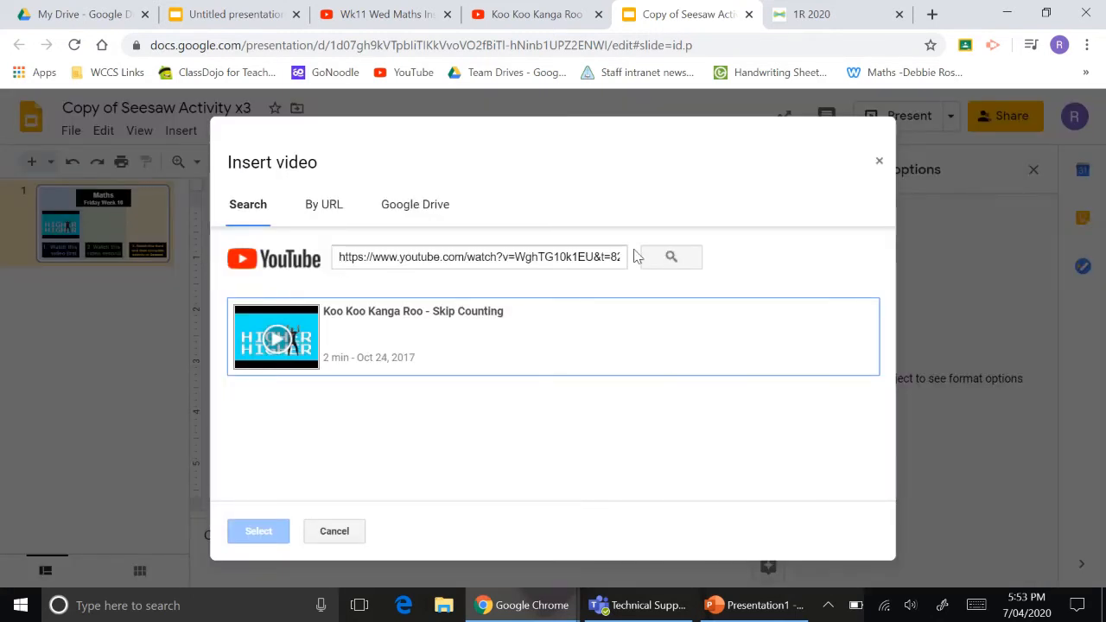
pyautogui.moveTo(337, 256); pyautogui.dragTo(630, 282)
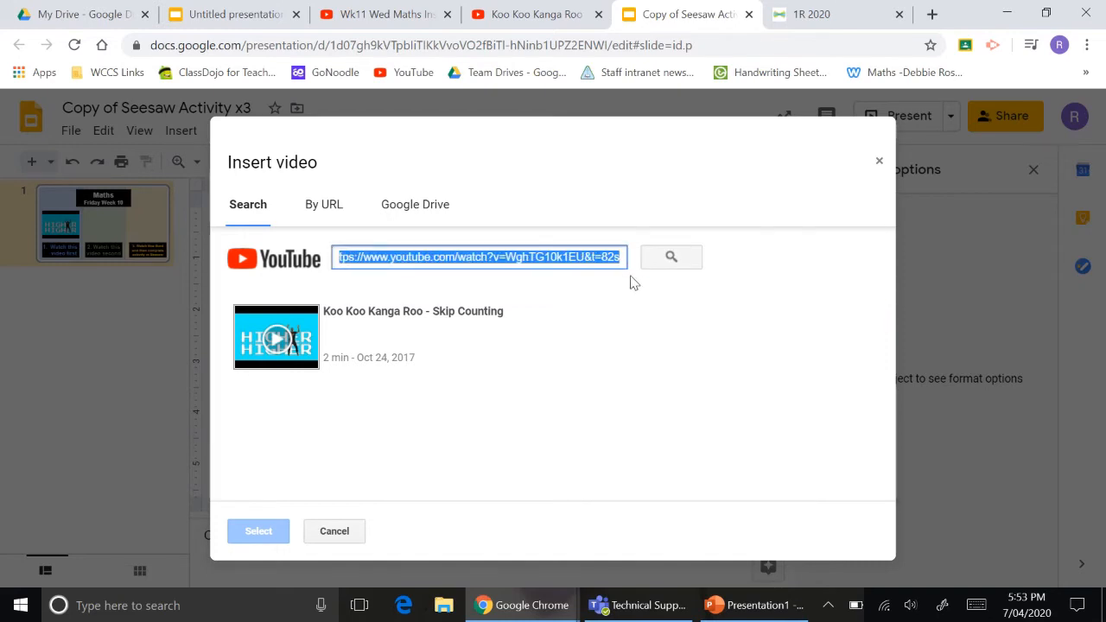
pyautogui.press('BackSpace')
pyautogui.write('counting bacwa')
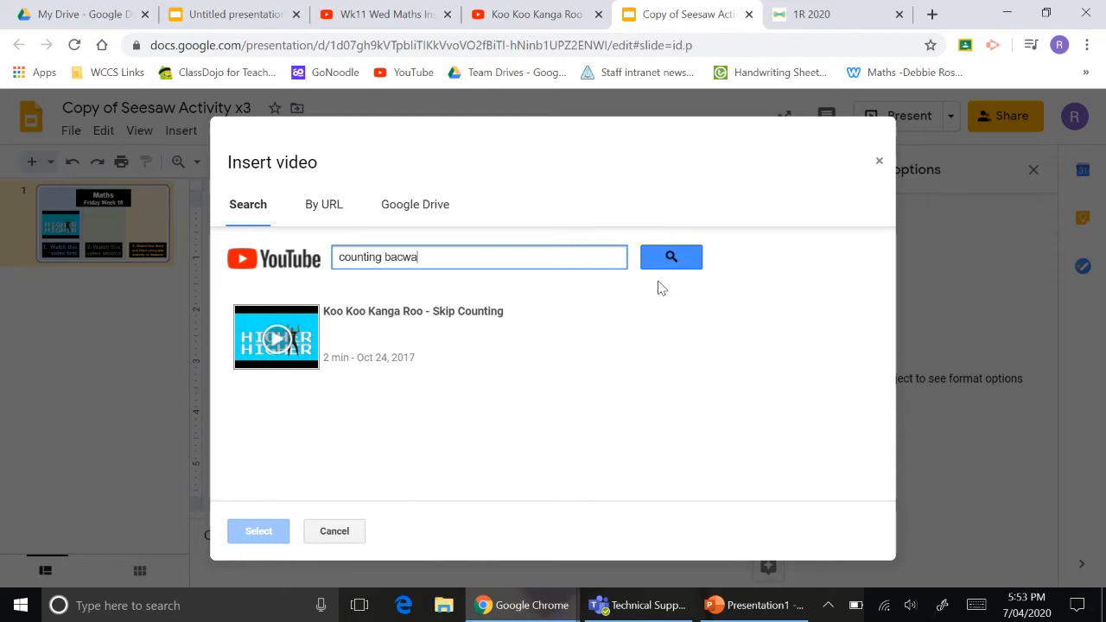
pyautogui.write('rd jack hartman')
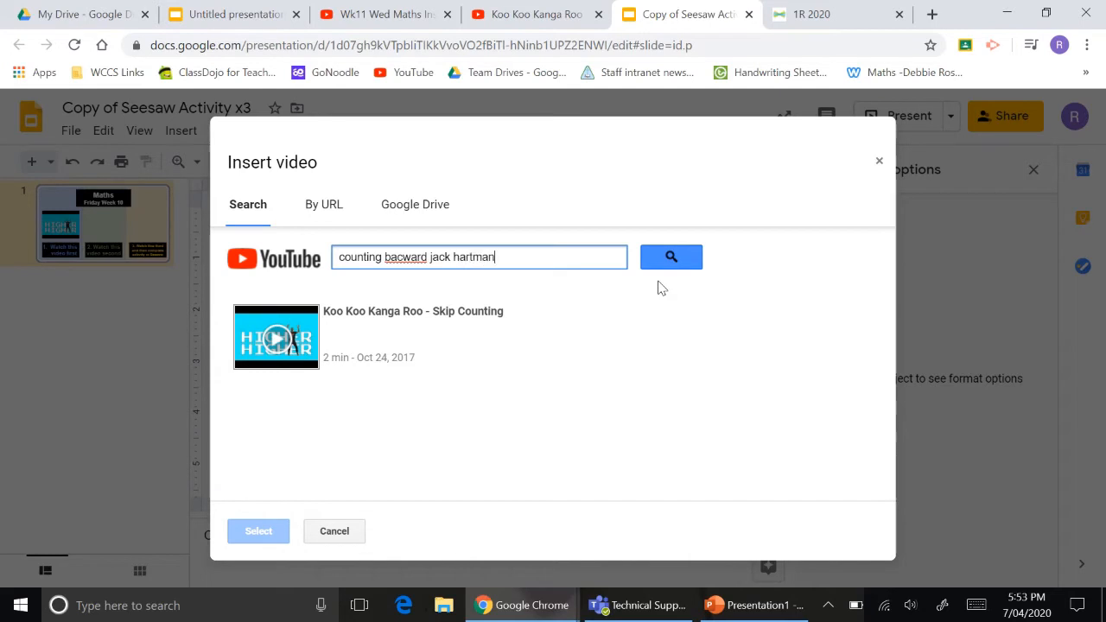
pyautogui.press('Return')
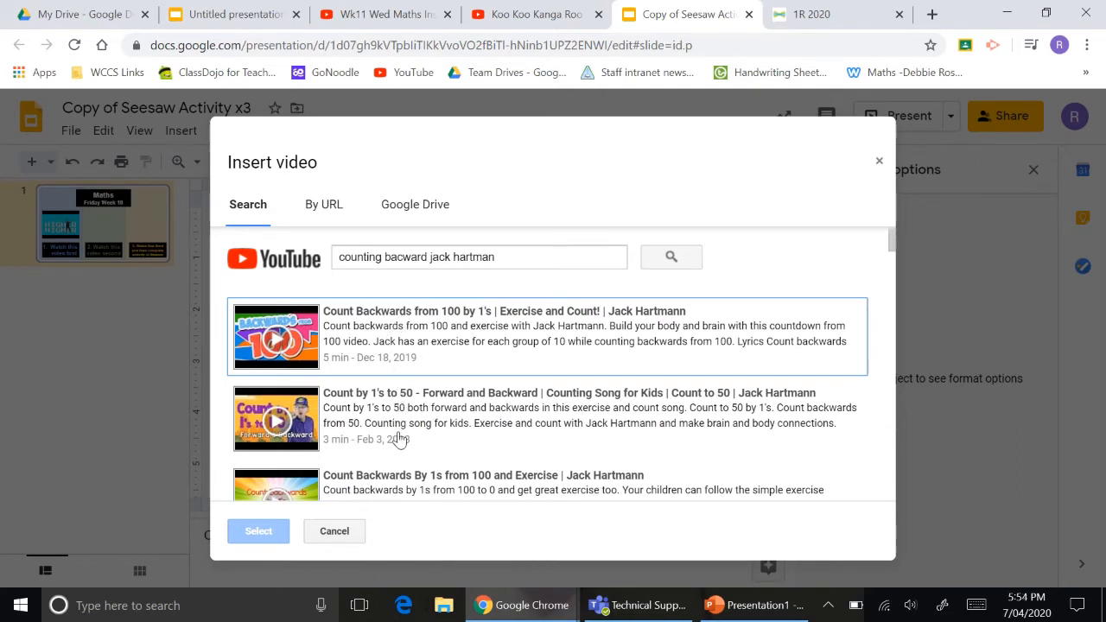
pyautogui.scroll(-1, 400, 439)
pyautogui.click(385, 401)
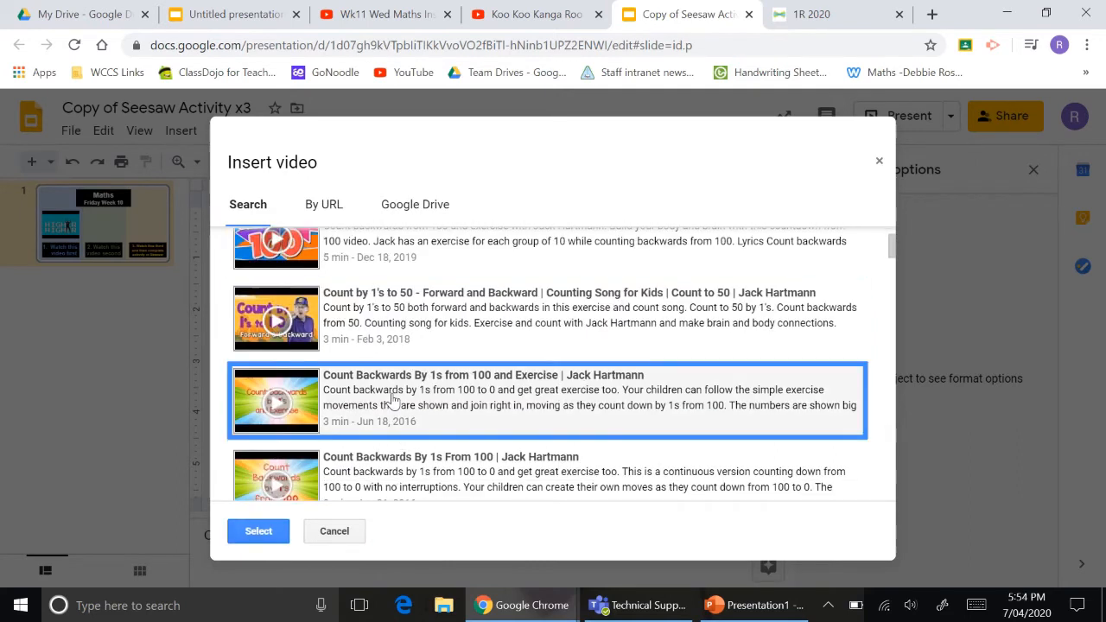
pyautogui.click(257, 533)
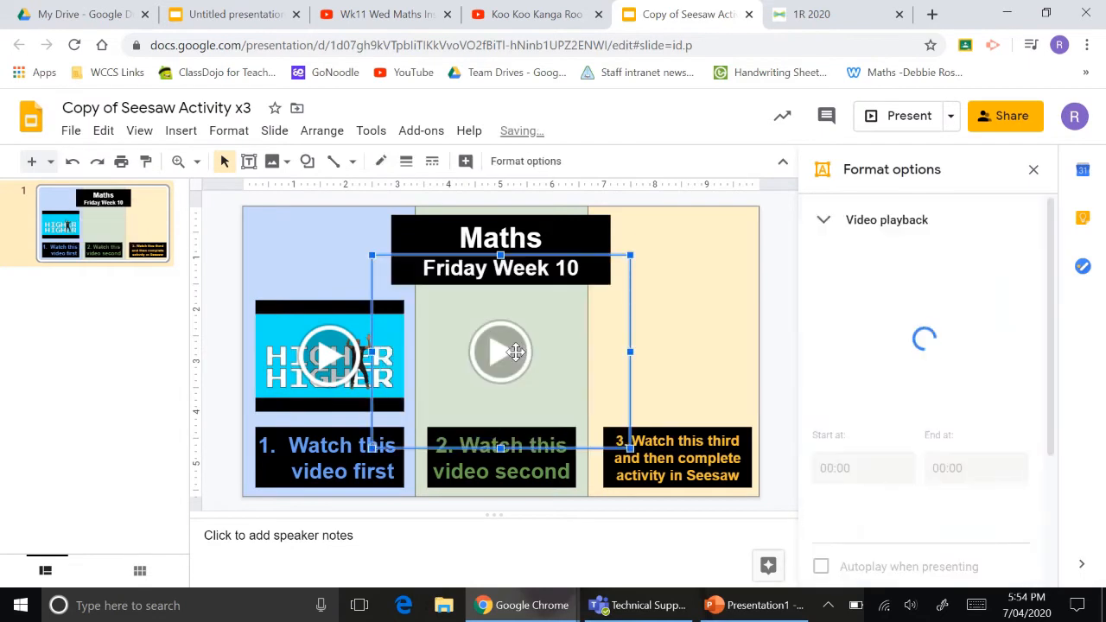
# Shrink the counting backwards video to the label's width and place it in the green column above "Watch this video second".
pyautogui.moveTo(628, 446); pyautogui.dragTo(558, 393)
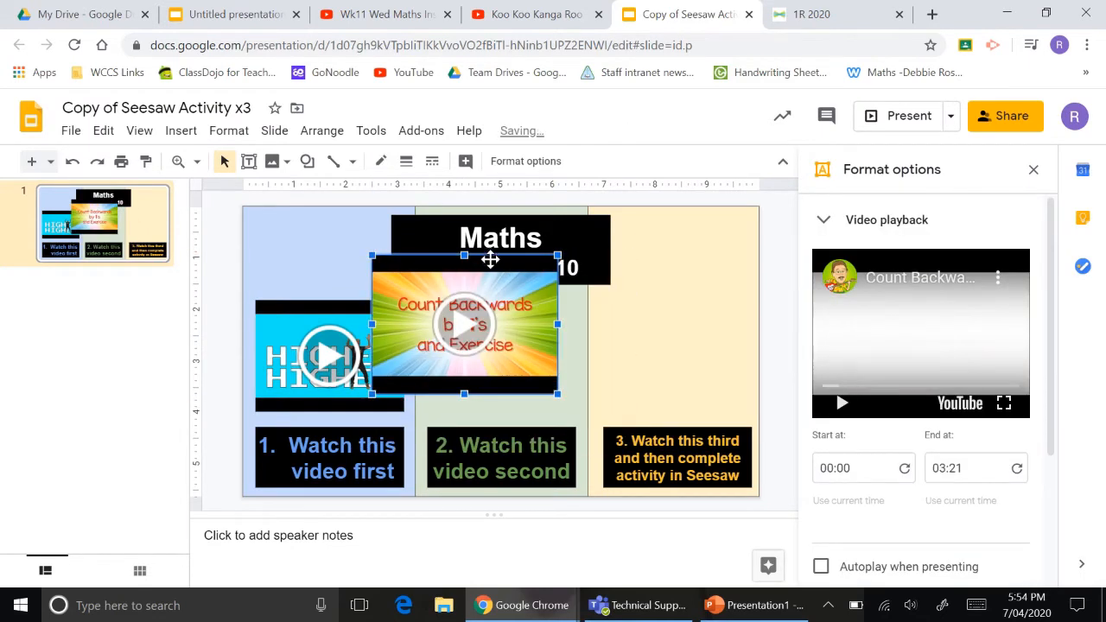
pyautogui.moveTo(486, 257); pyautogui.dragTo(505, 275)
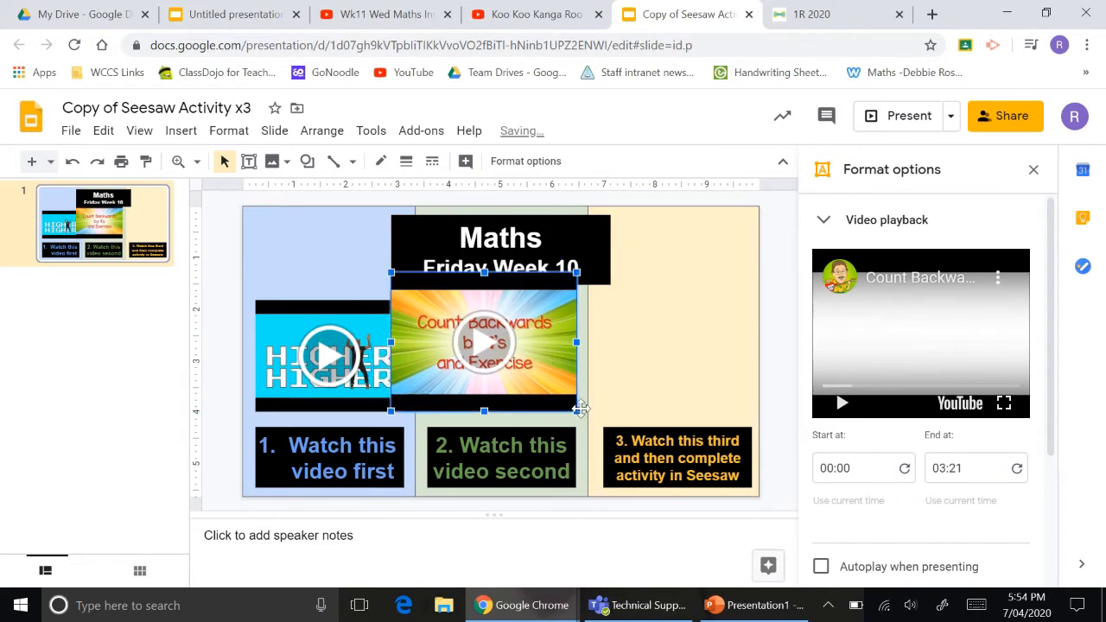
pyautogui.moveTo(576, 411); pyautogui.dragTo(539, 383)
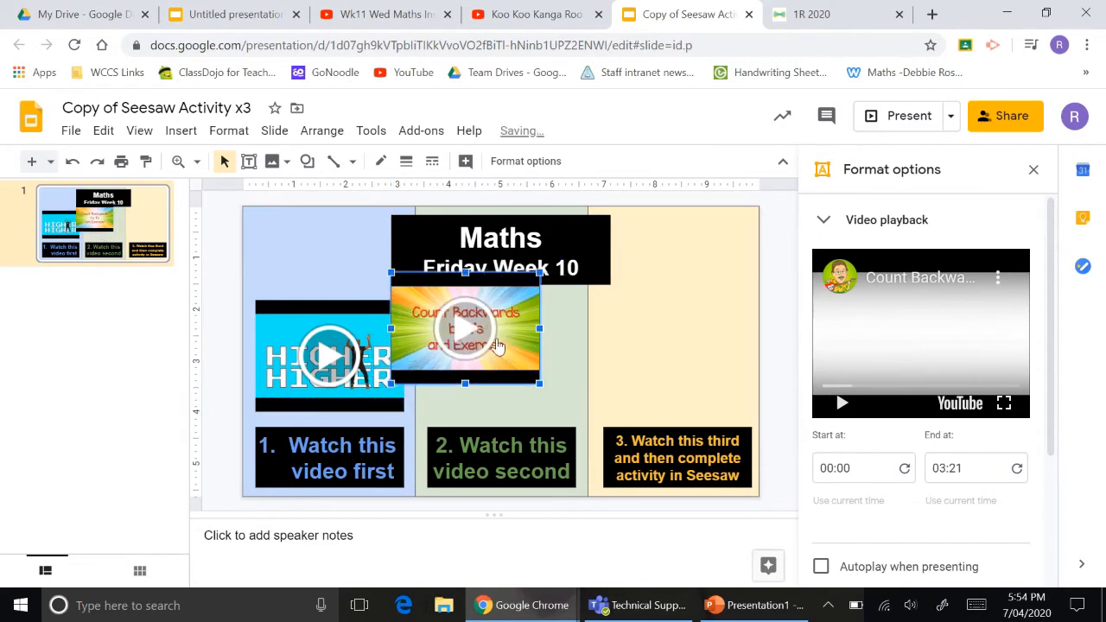
pyautogui.moveTo(515, 330); pyautogui.dragTo(547, 359)
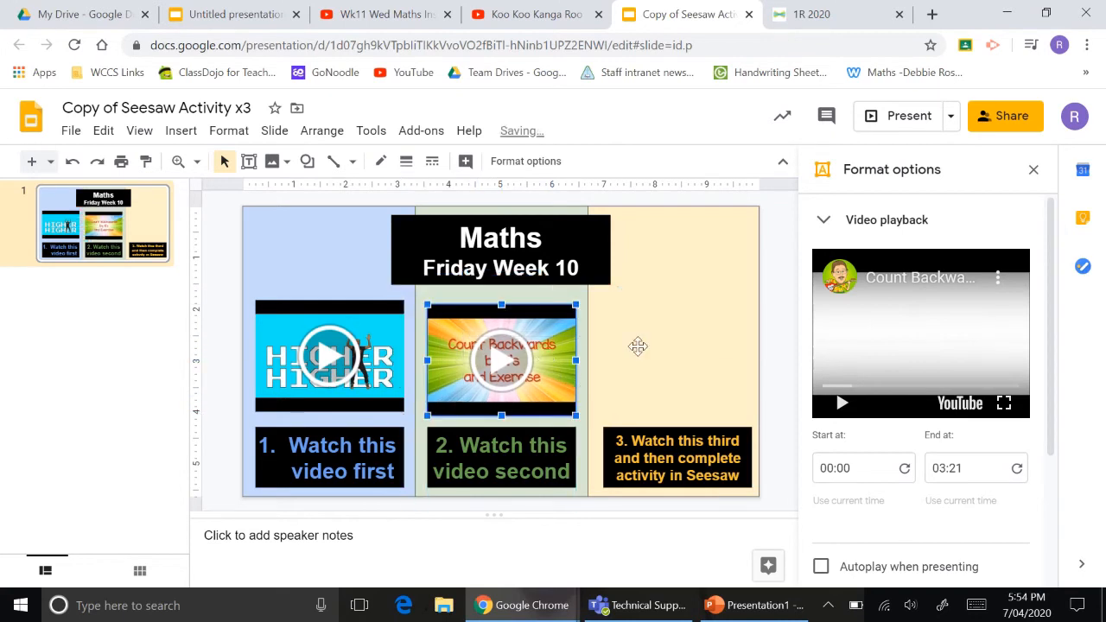
pyautogui.click(665, 359)
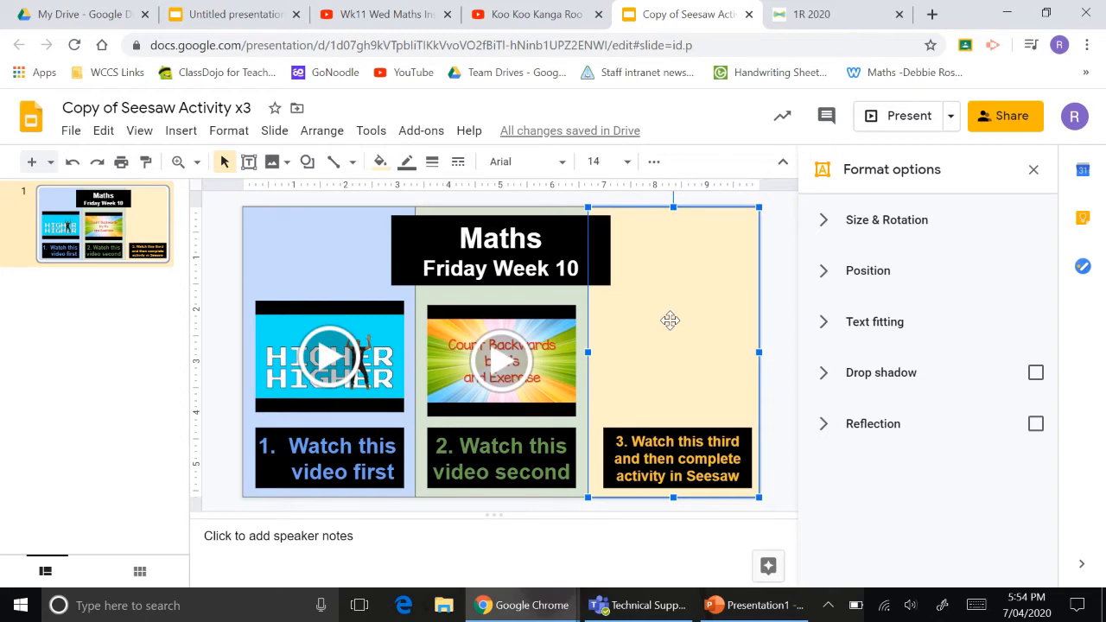
# Copy the link of the open "Wk11 Wed Maths Instructions" YouTube video and insert that video into the Maths slide.
pyautogui.click(380, 15)
pyautogui.click(241, 47)
pyautogui.hotkey('ctrl', 'c')
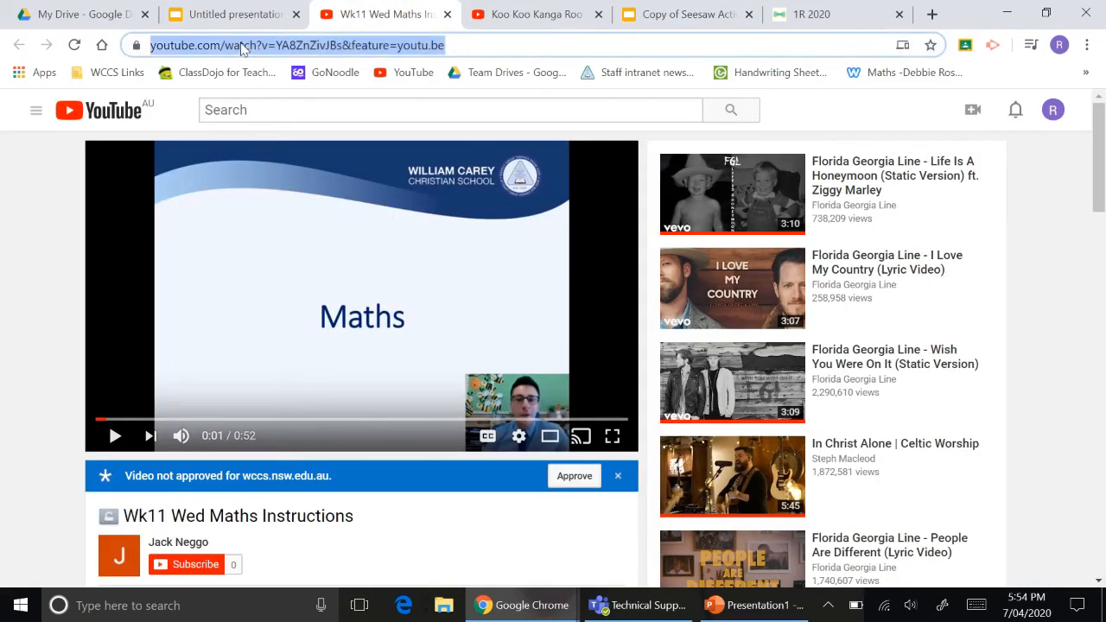
pyautogui.click(722, 17)
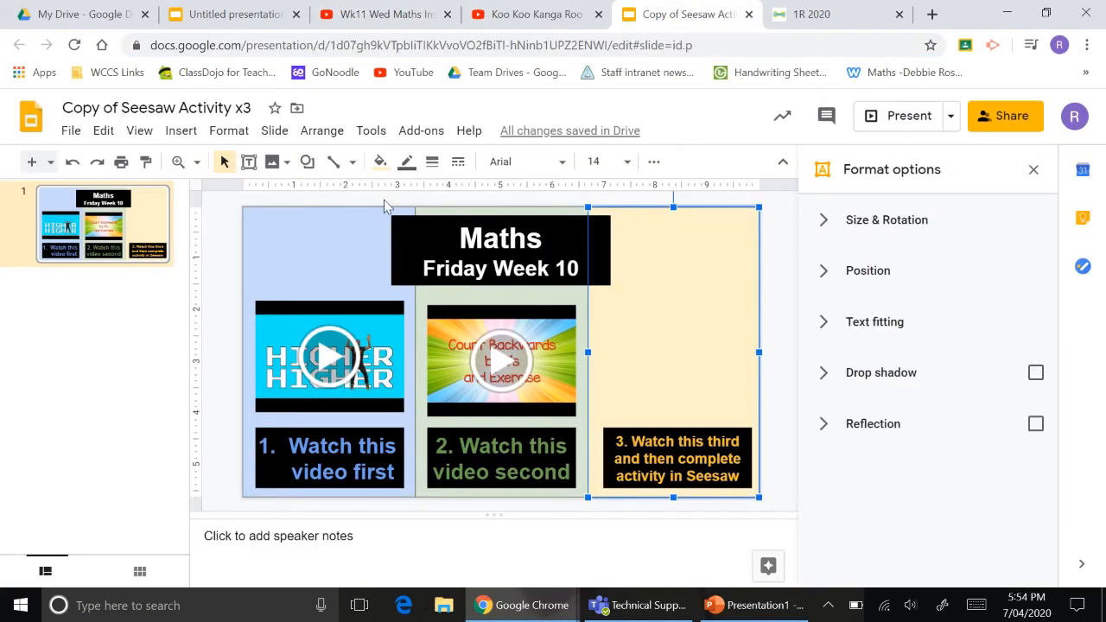
pyautogui.click(185, 134)
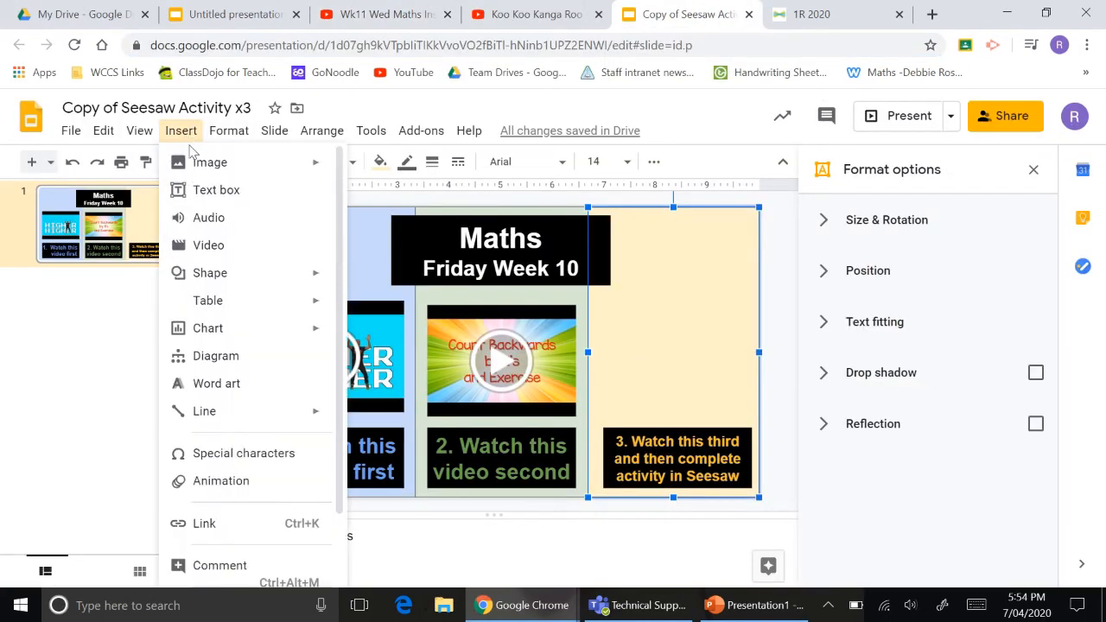
pyautogui.click(208, 246)
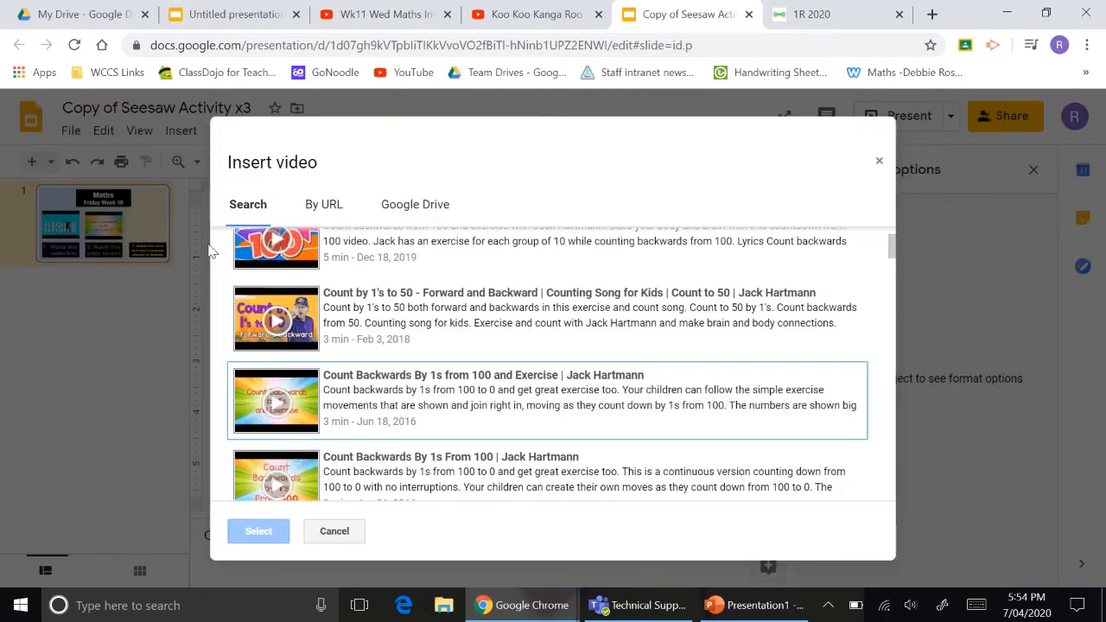
pyautogui.moveTo(534, 248); pyautogui.dragTo(319, 261)
pyautogui.hotkey('ctrl', 'v')
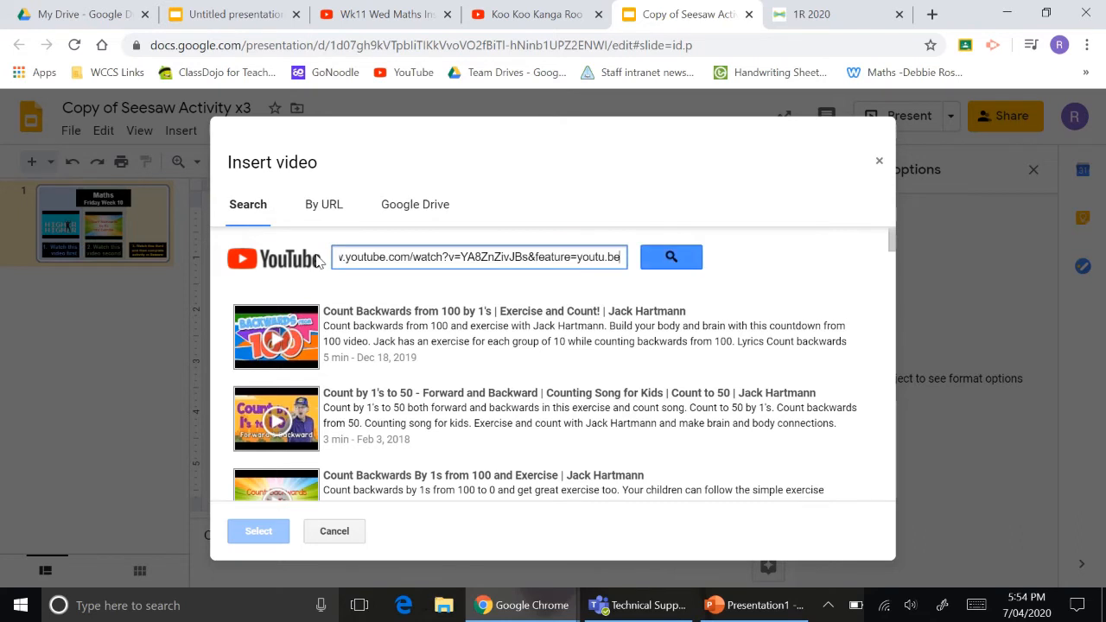
pyautogui.press('Return')
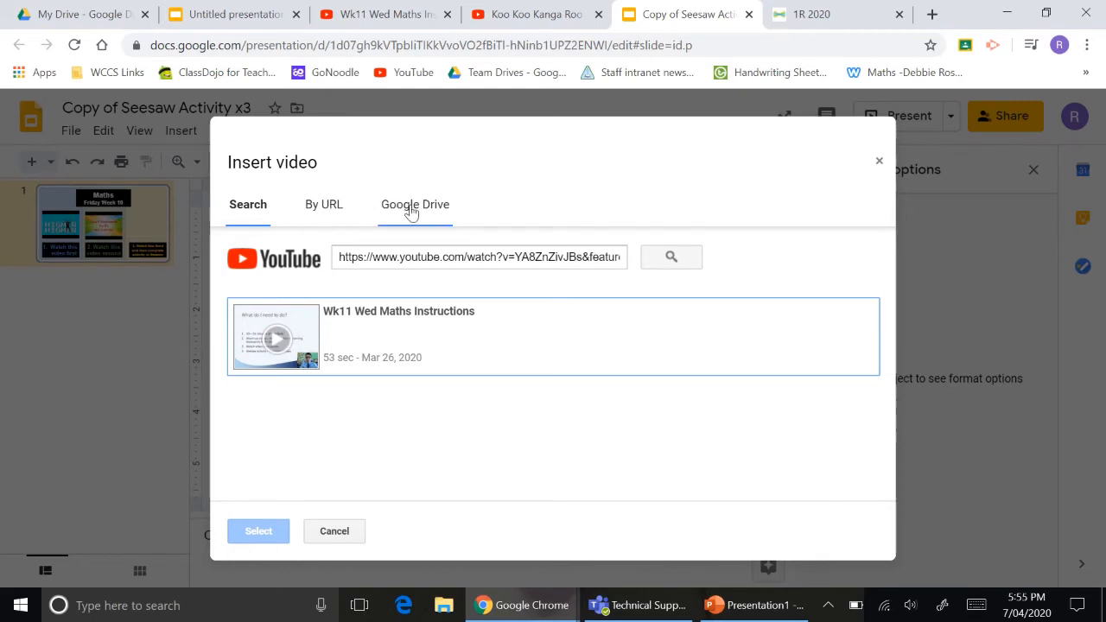
pyautogui.click(380, 339)
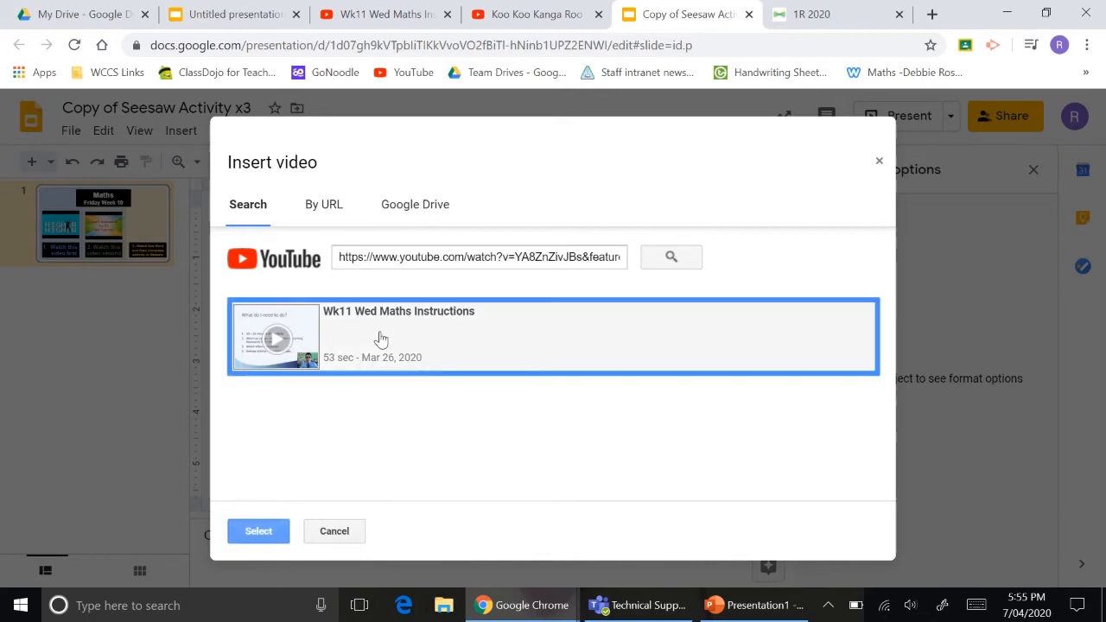
pyautogui.click(256, 533)
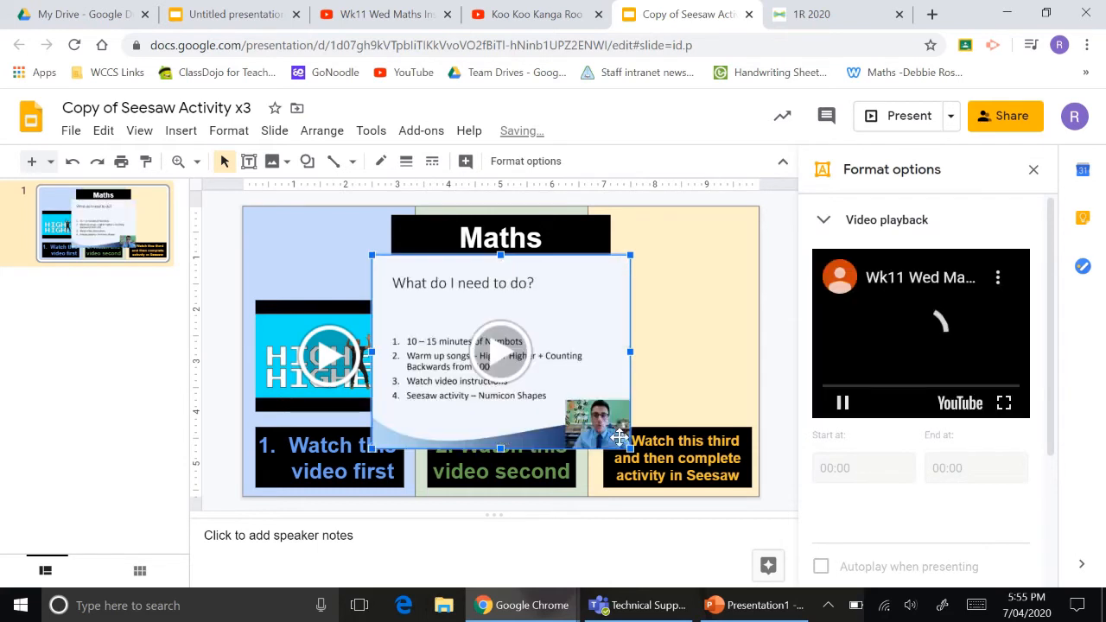
# Shrink the maths instructions video to fit the yellow column and place it above the "Watch this third" label.
pyautogui.moveTo(630, 448); pyautogui.dragTo(552, 393)
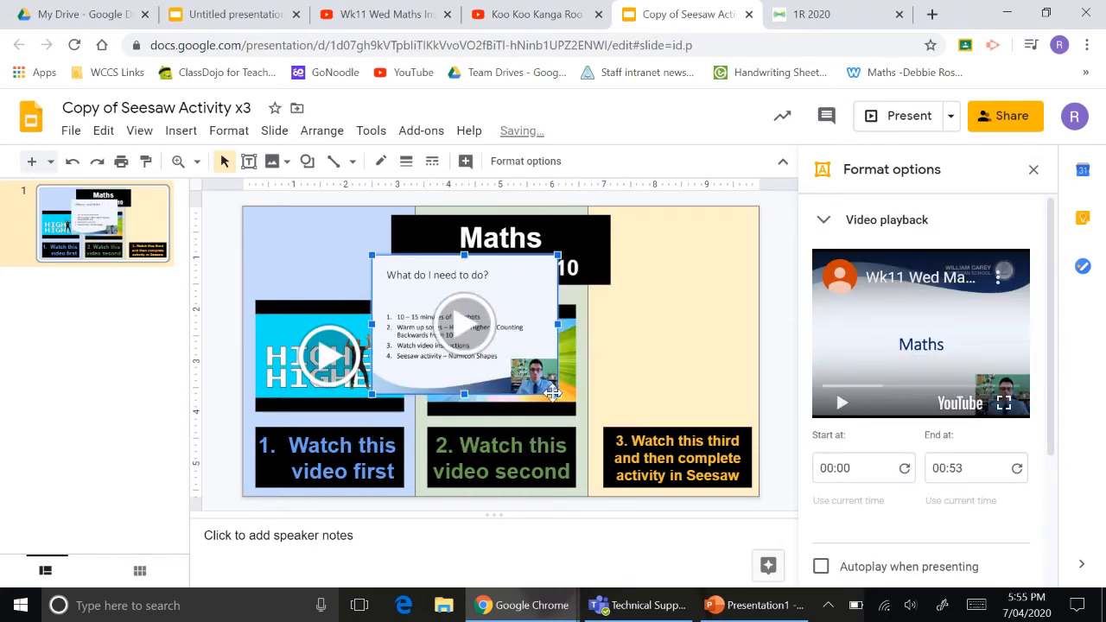
pyautogui.moveTo(503, 287); pyautogui.dragTo(712, 309)
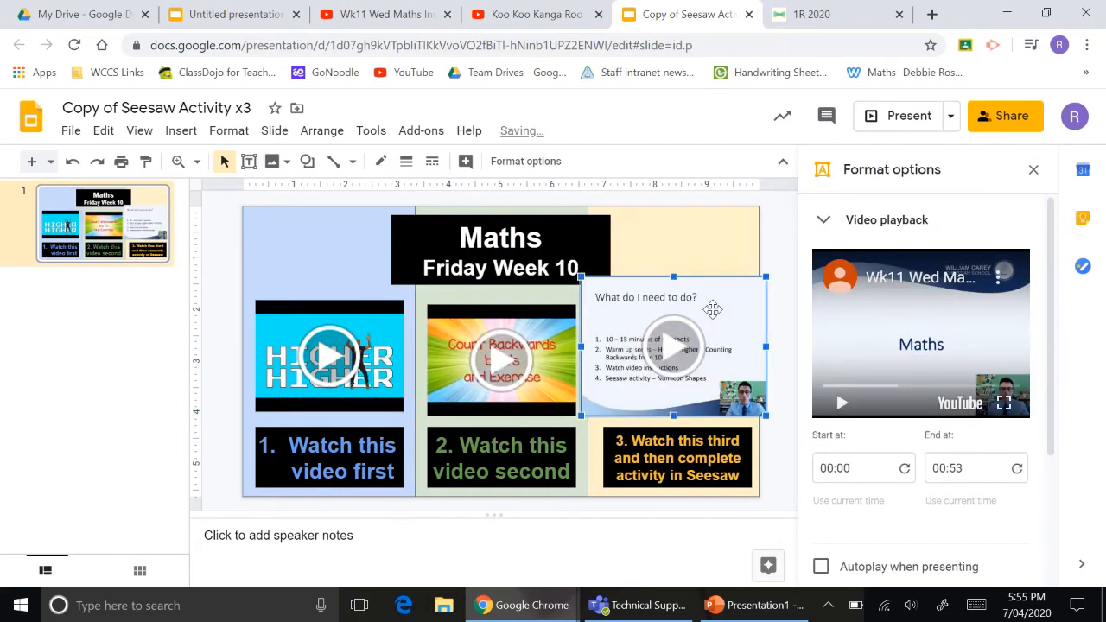
pyautogui.moveTo(766, 416); pyautogui.dragTo(736, 393)
pyautogui.moveTo(716, 316); pyautogui.dragTo(730, 334)
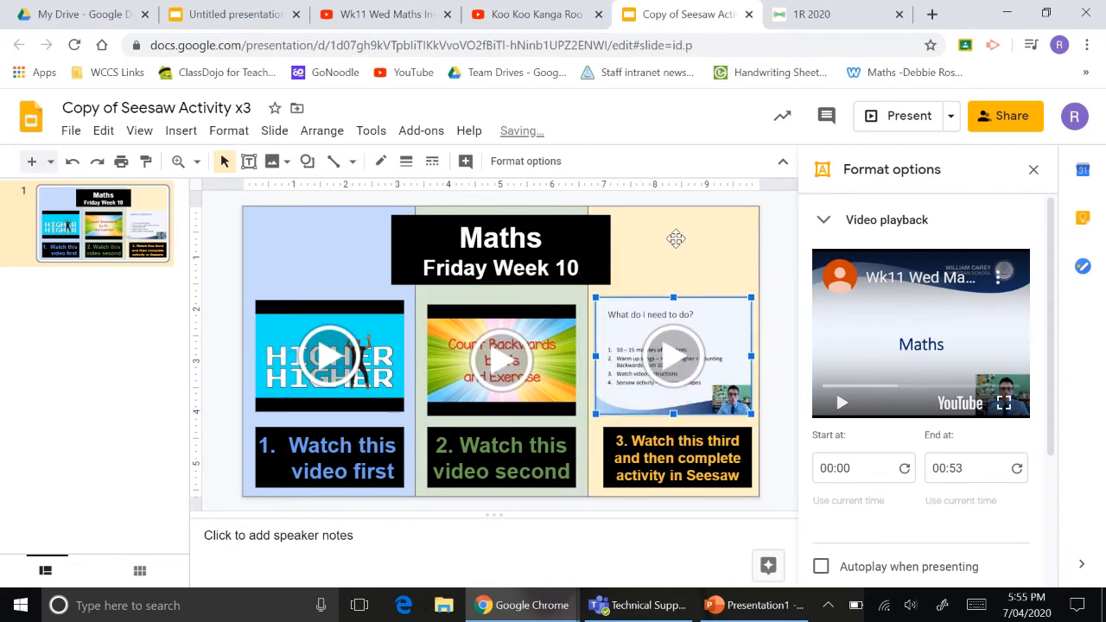
pyautogui.click(683, 266)
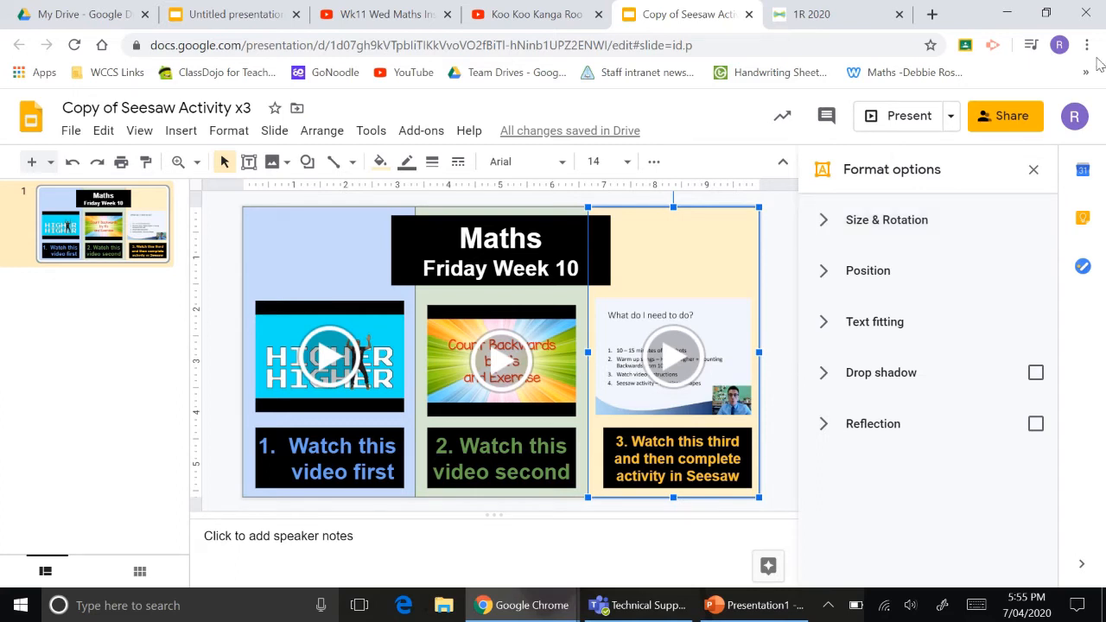
# Turn on link sharing for the presentation so that anyone with the link can view it without signing in.
pyautogui.click(996, 121)
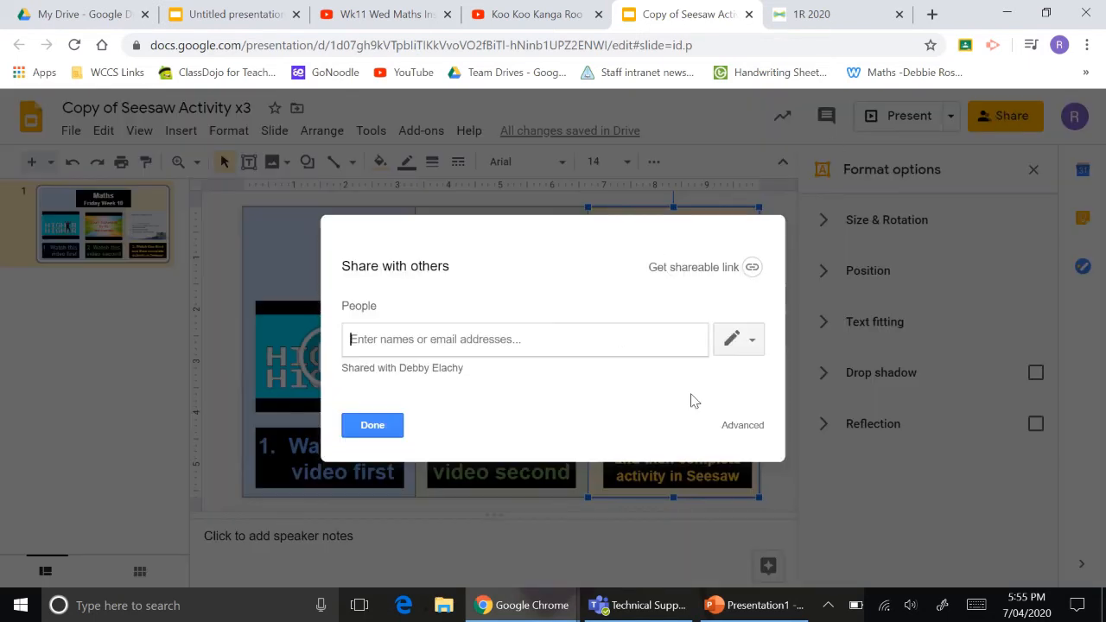
pyautogui.click(744, 425)
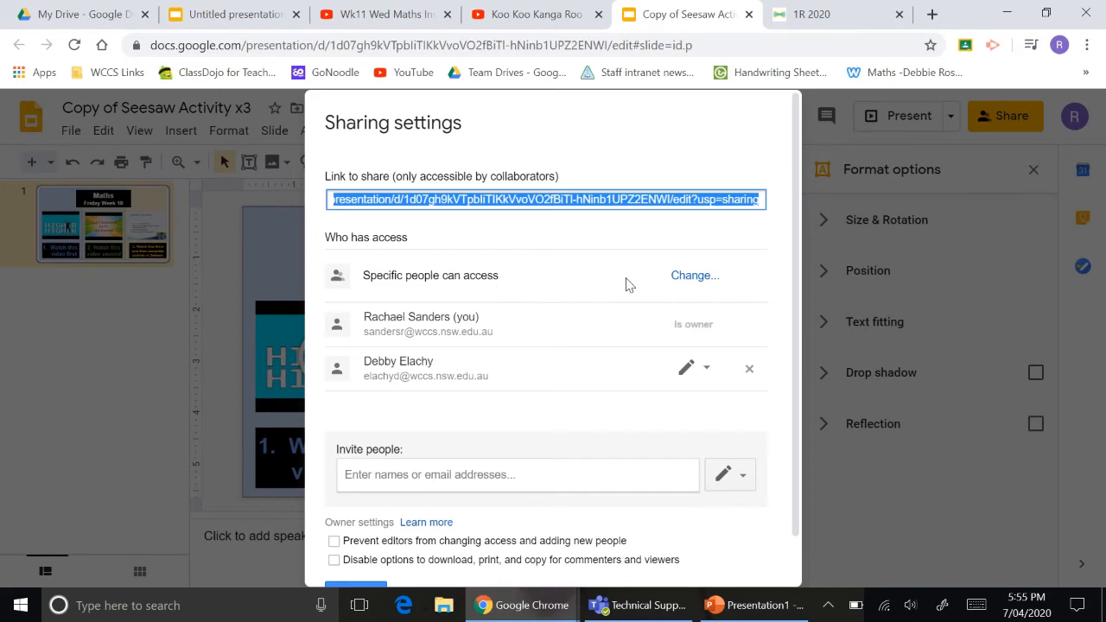
pyautogui.click(694, 276)
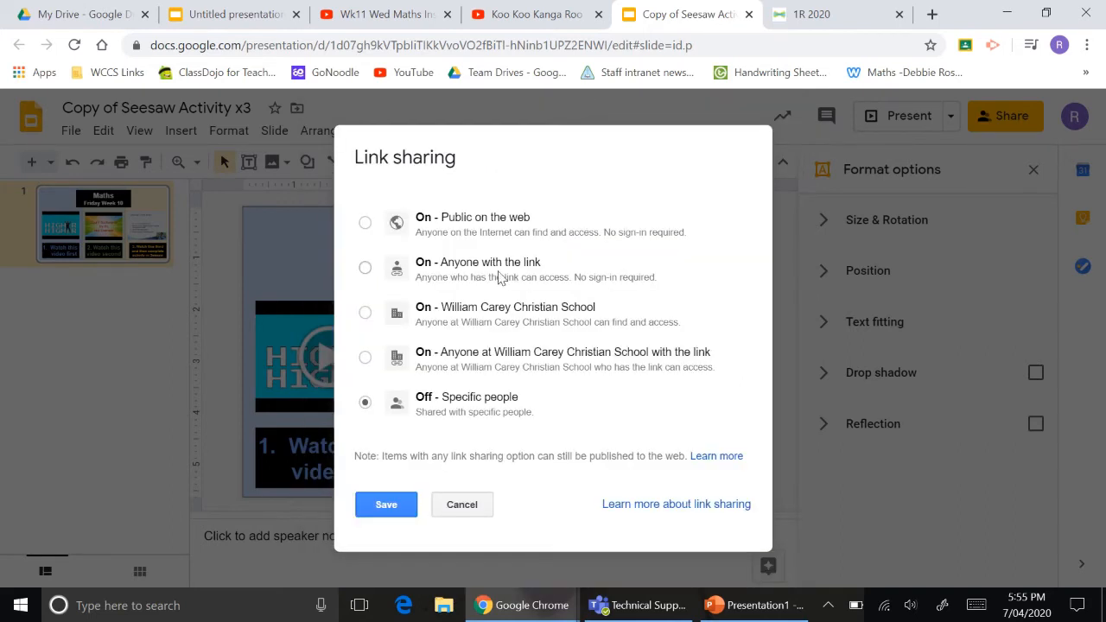
pyautogui.click(365, 269)
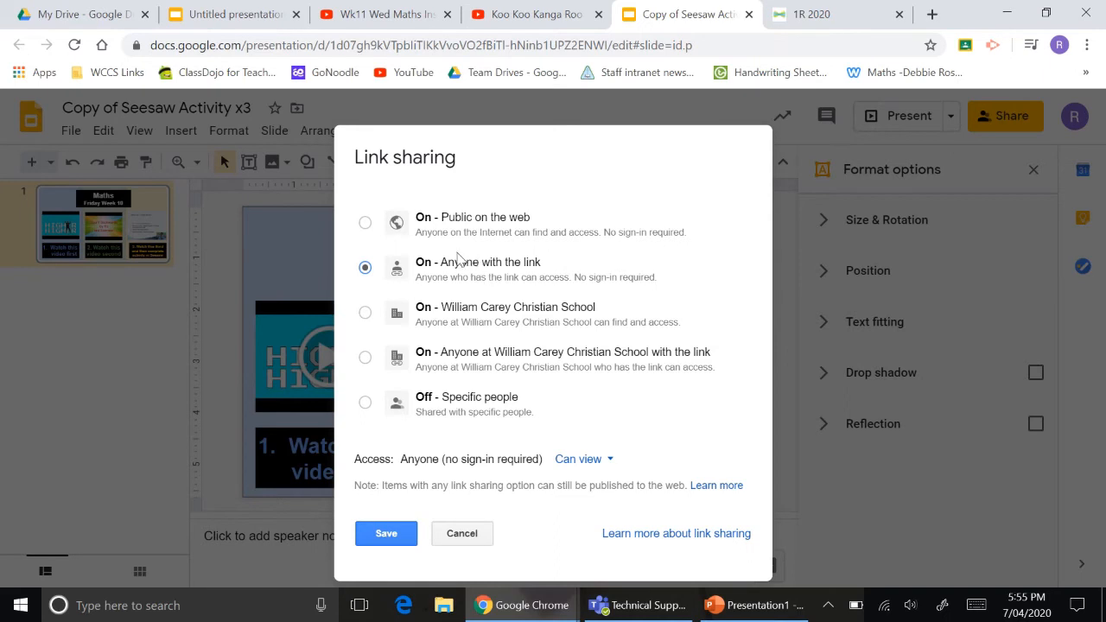
pyautogui.click(398, 540)
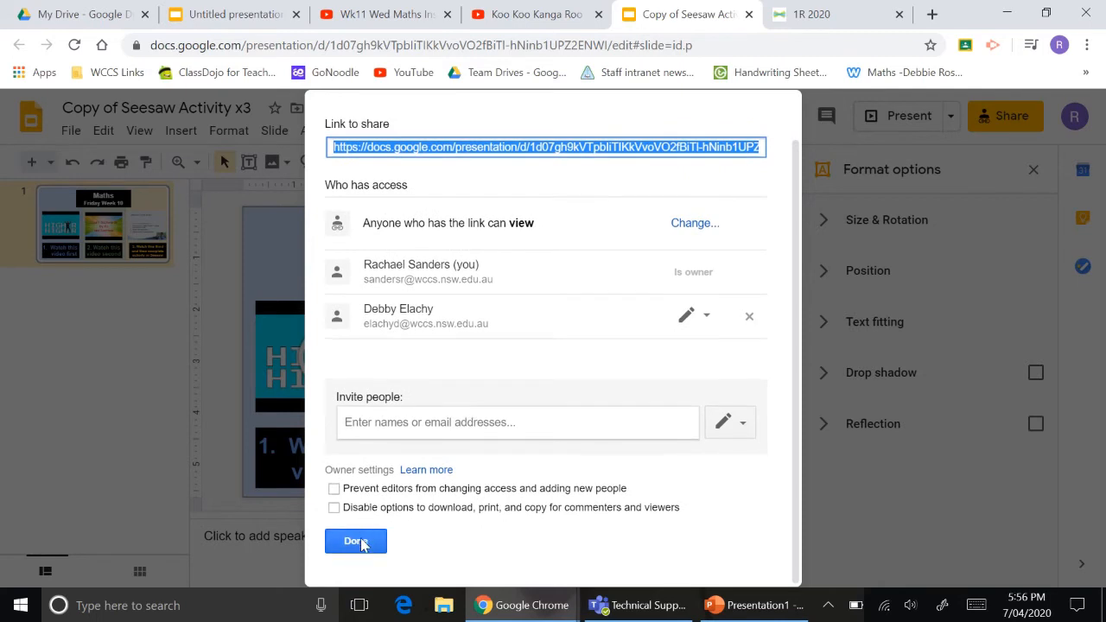
pyautogui.click(356, 542)
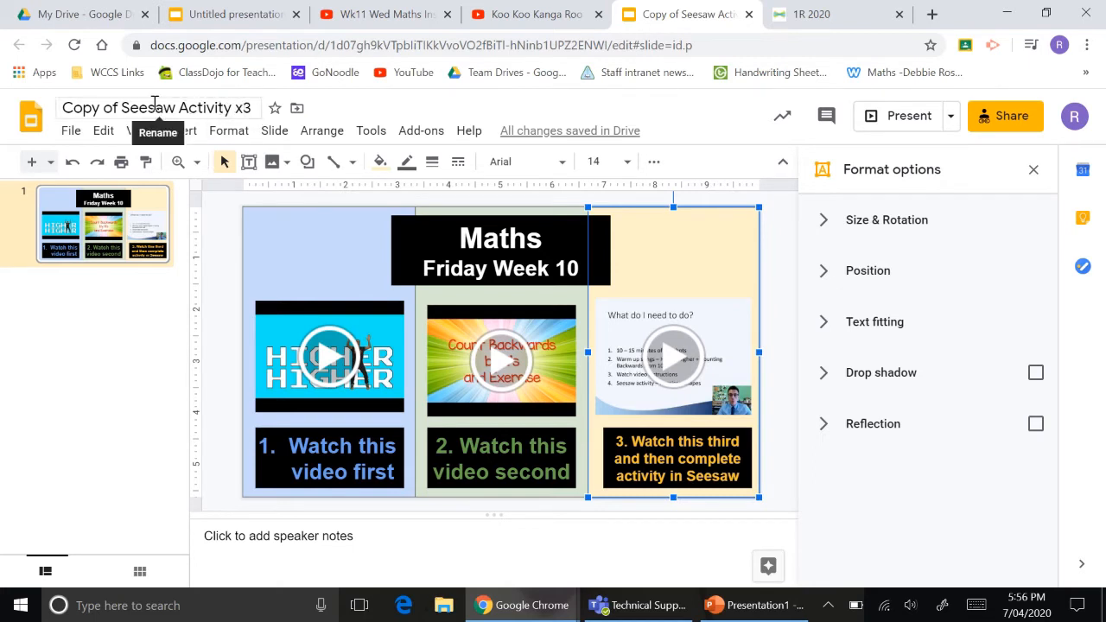
# Rename the presentation as "Maths Friday week 10".
pyautogui.click(255, 109)
pyautogui.press('BackSpace')
pyautogui.press('BackSpace')
pyautogui.press('BackSpace')
pyautogui.press('BackSpace')
pyautogui.press('BackSpace')
pyautogui.press('BackSpace')
pyautogui.press('BackSpace')
pyautogui.press('BackSpace')
pyautogui.press('BackSpace')
pyautogui.press('BackSpace')
pyautogui.press('BackSpace')
pyautogui.press('BackSpace')
pyautogui.press('BackSpace')
pyautogui.press('BackSpace')
pyautogui.press('BackSpace')
pyautogui.press('BackSpace')
pyautogui.press('BackSpace')
pyautogui.press('BackSpace')
pyautogui.press('BackSpace')
pyautogui.press('BackSpace')
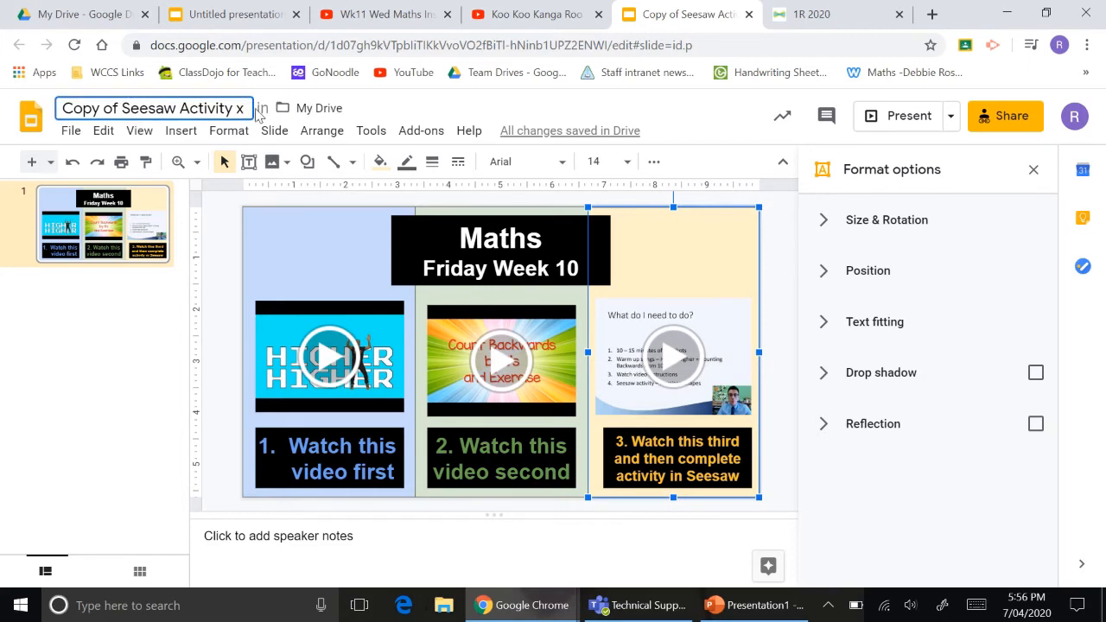
pyautogui.press('BackSpace')
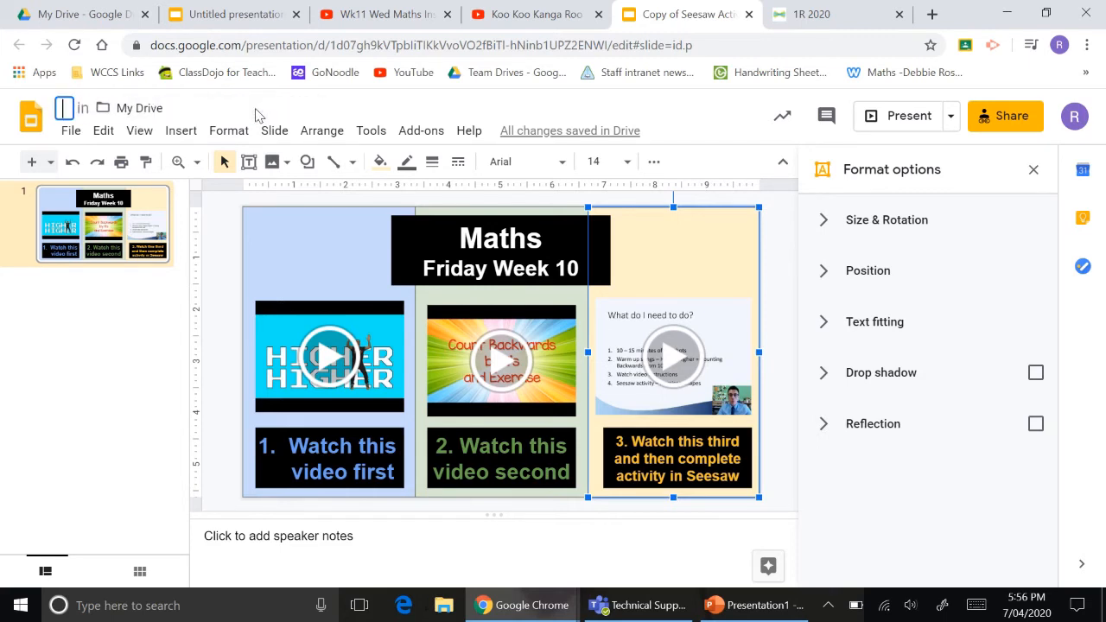
pyautogui.write('m')
pyautogui.press('BackSpace')
pyautogui.write('Ma')
pyautogui.write('s')
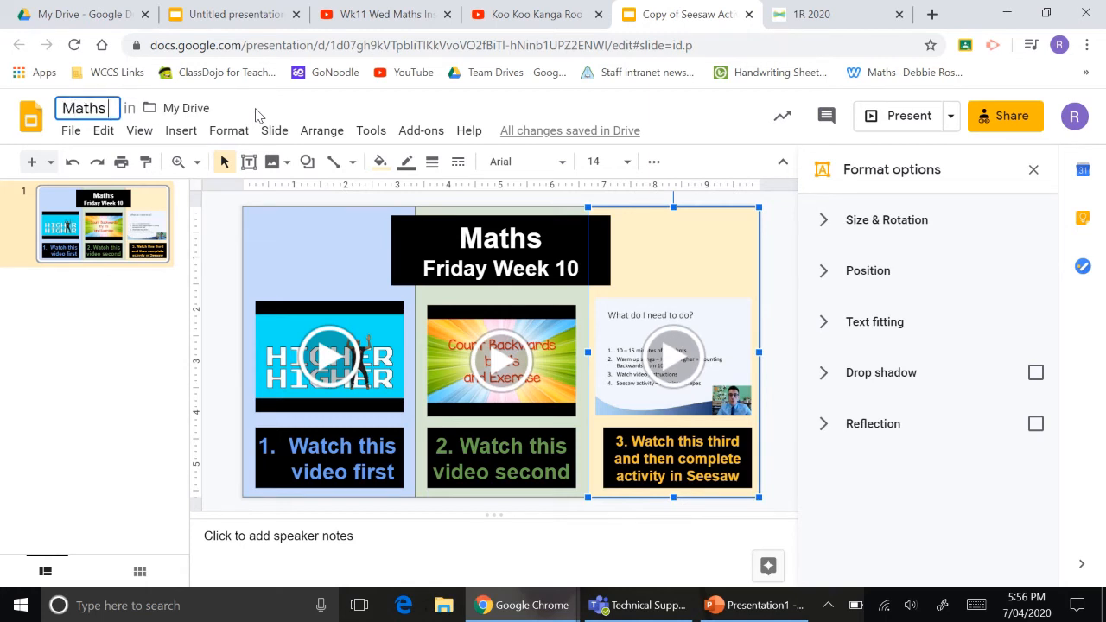
pyautogui.write(' FRI')
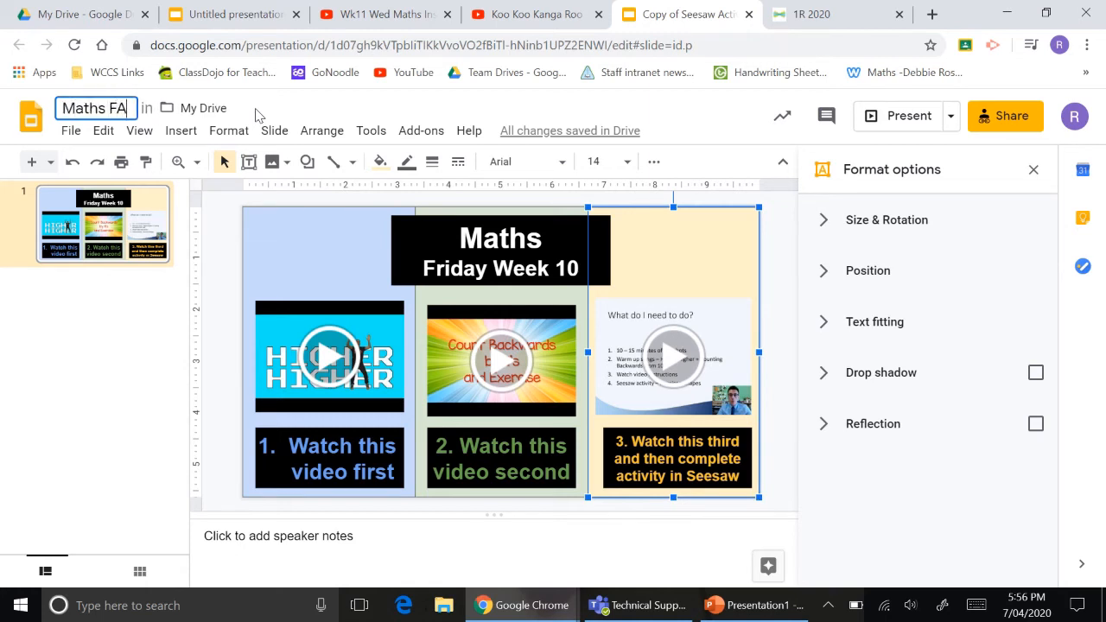
pyautogui.press('BackSpace')
pyautogui.press('BackSpace')
pyautogui.write('r')
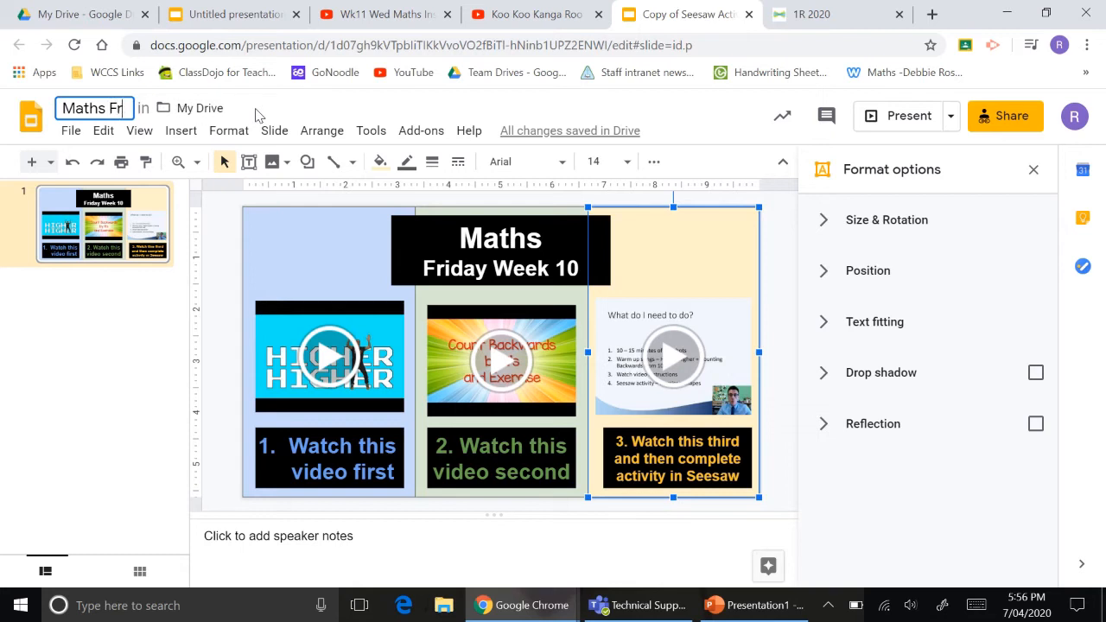
pyautogui.write('iday qw')
pyautogui.press('BackSpace')
pyautogui.press('BackSpace')
pyautogui.write('we')
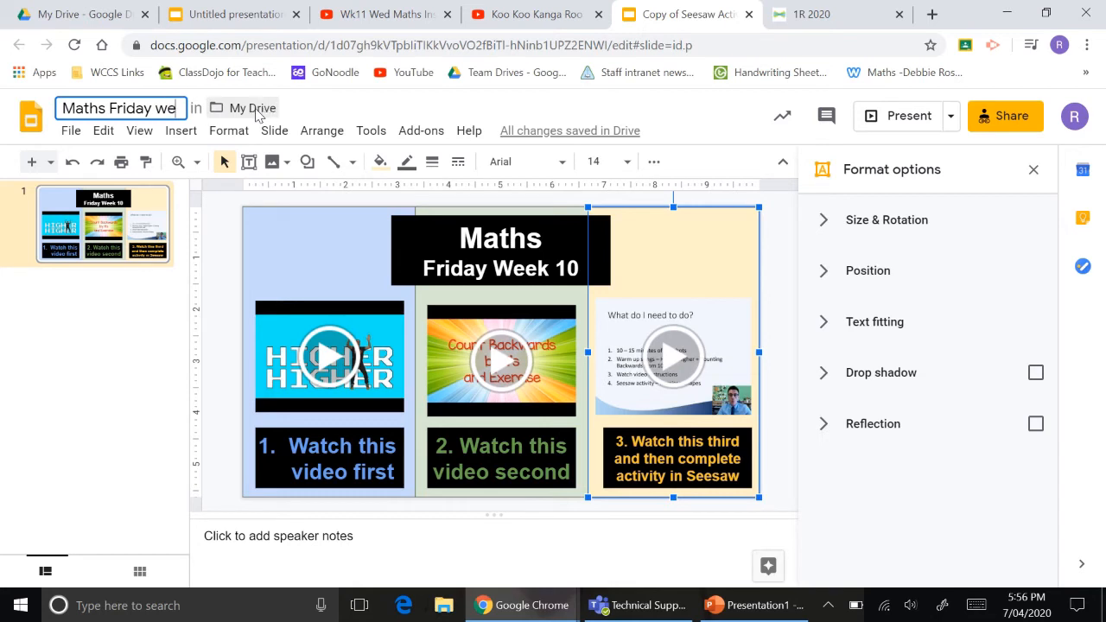
pyautogui.write('ek 10')
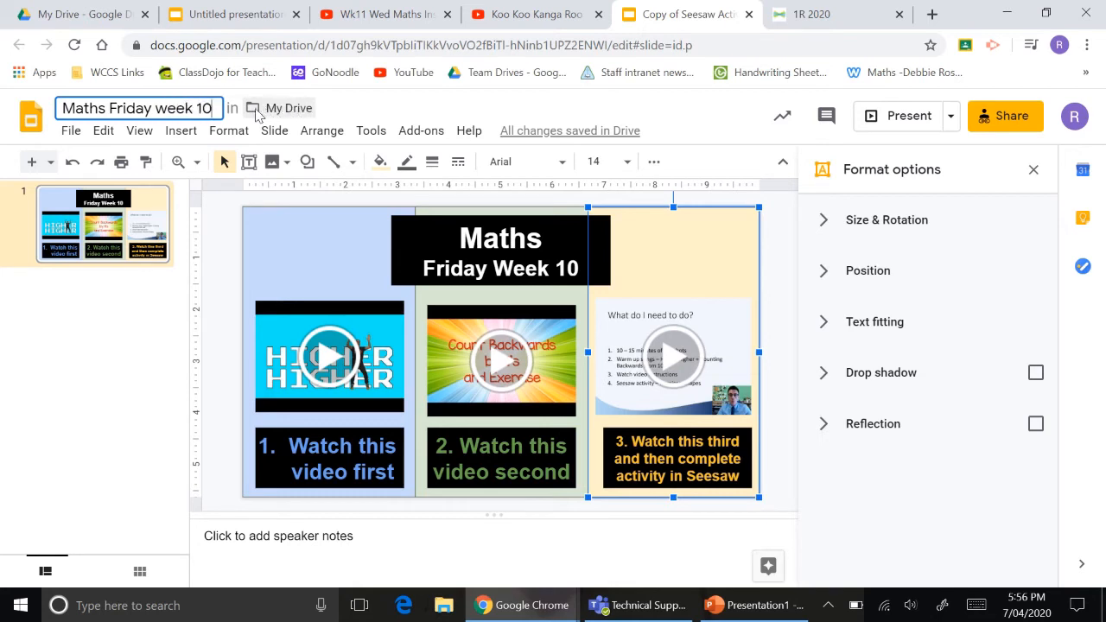